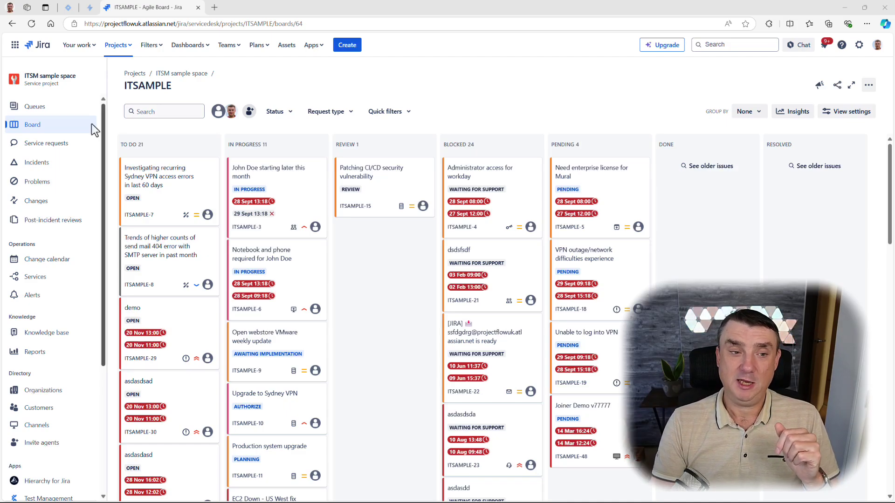
- Drag in the left sidebar, then browse the project settings' Forms and Features pages
mouse_move(102, 117)
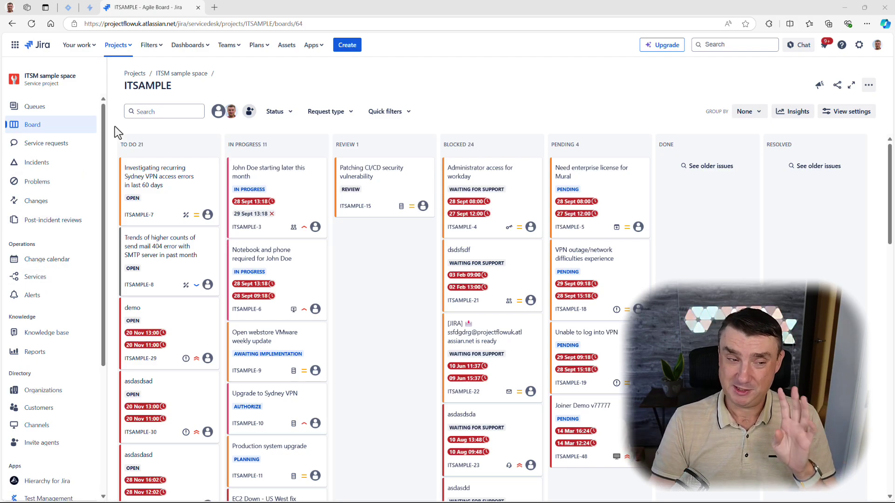
left_click_drag(104, 113, 102, 250)
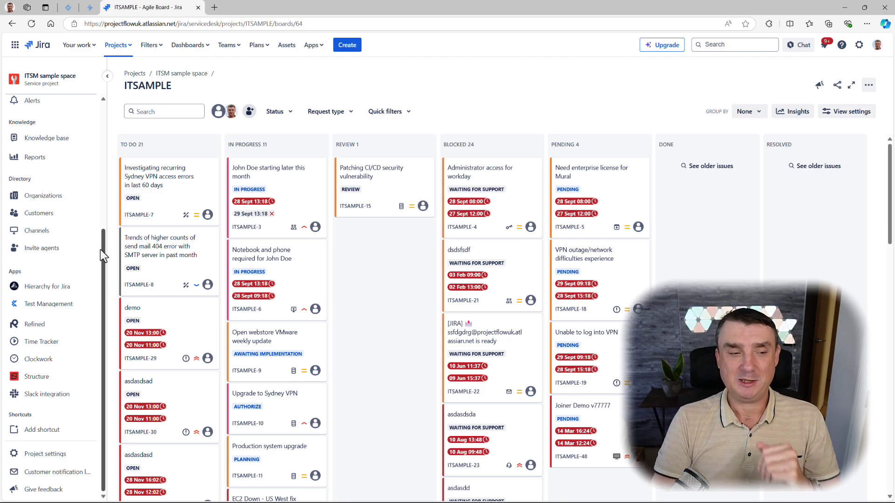
left_click_drag(100, 250, 105, 124)
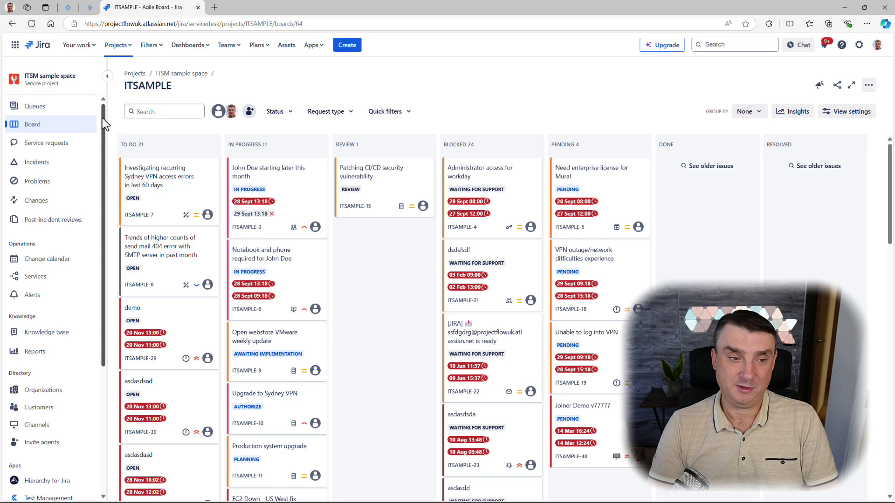
left_click_drag(102, 119, 103, 242)
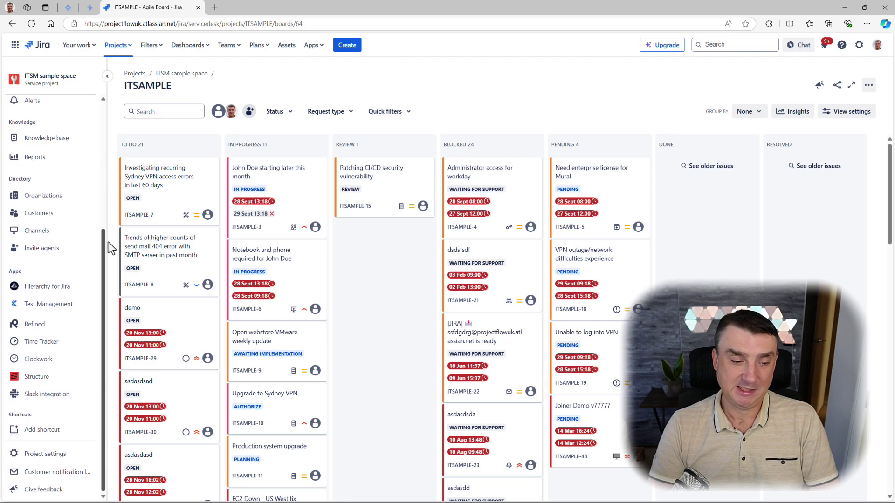
left_click(48, 456)
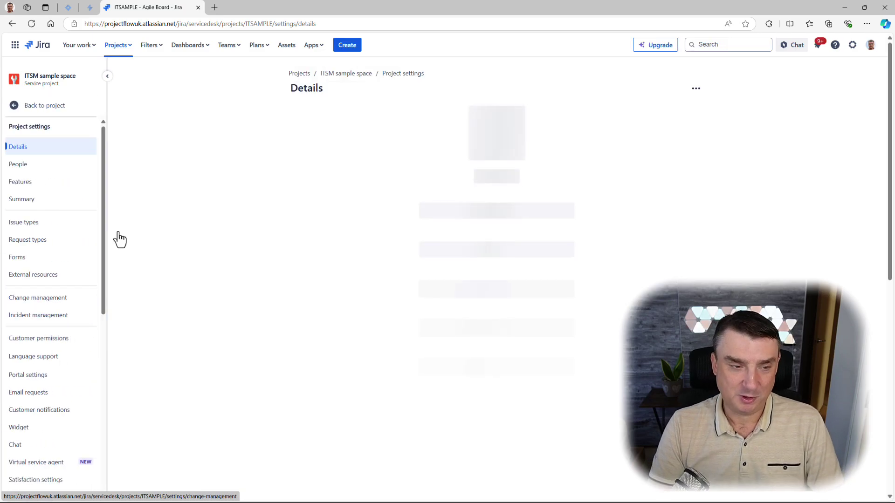
left_click(19, 259)
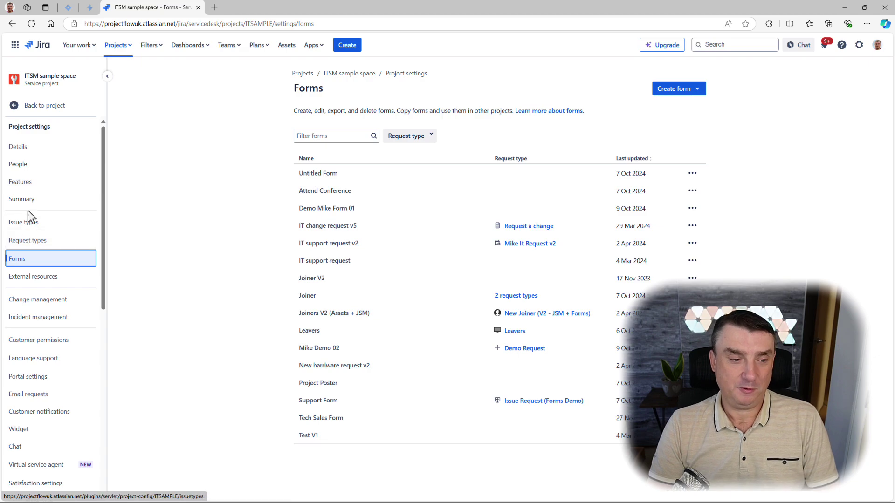
left_click(21, 182)
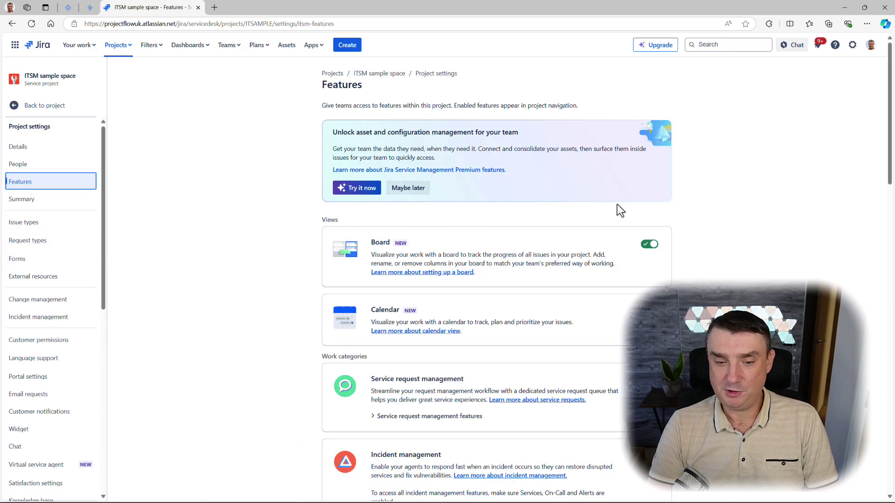
- Return to the ITSAMPLE board, reload it, and open Configure board
left_click(44, 106)
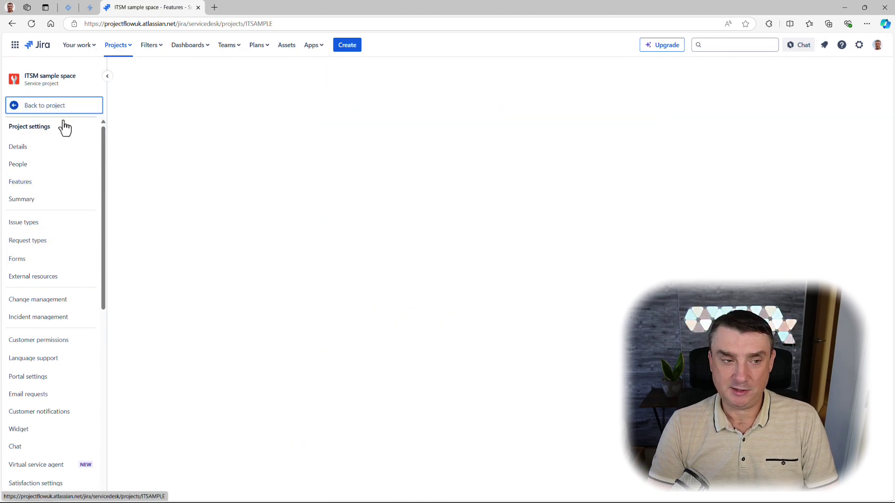
left_click(24, 111)
left_click(34, 125)
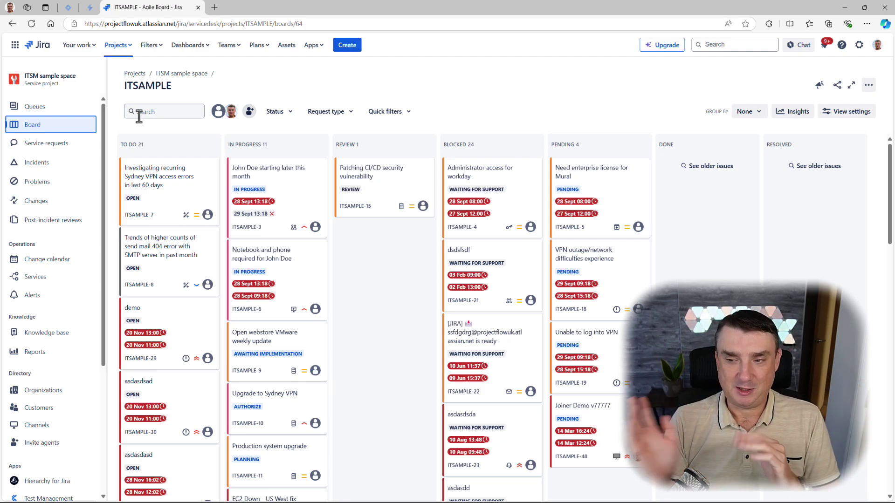
key("F5")
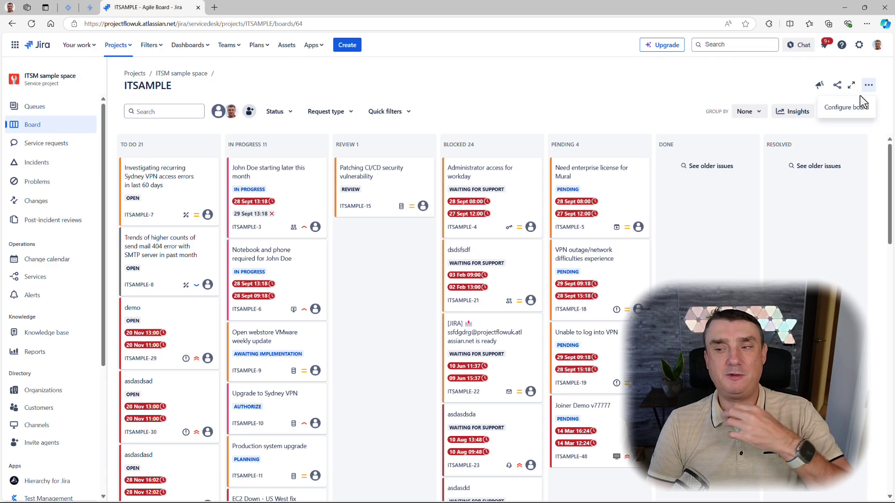
left_click(848, 108)
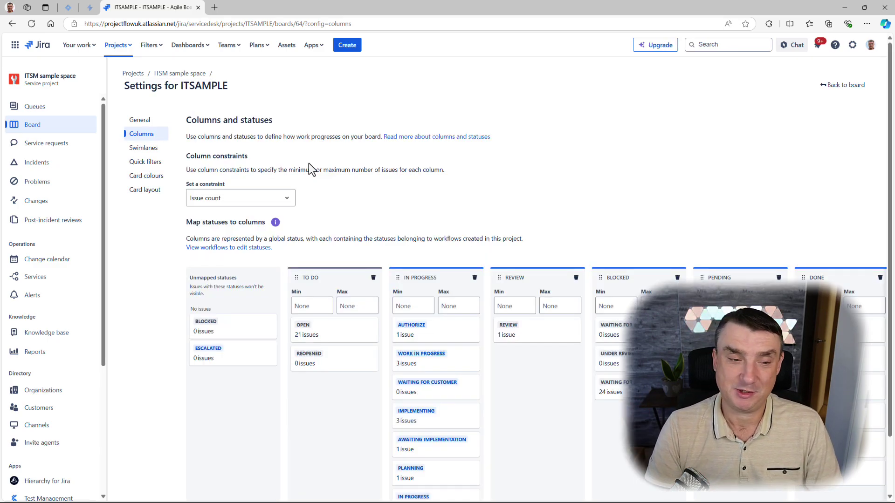
left_click(145, 124)
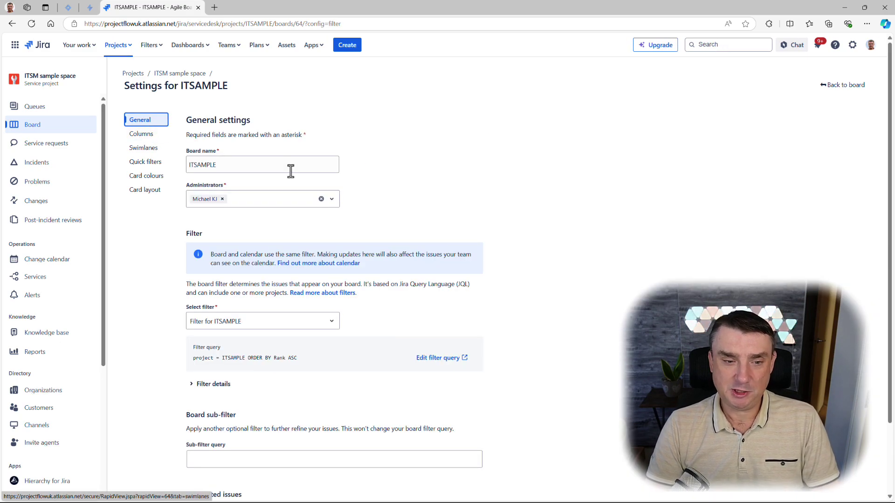
scroll(228, 213, "down", 3)
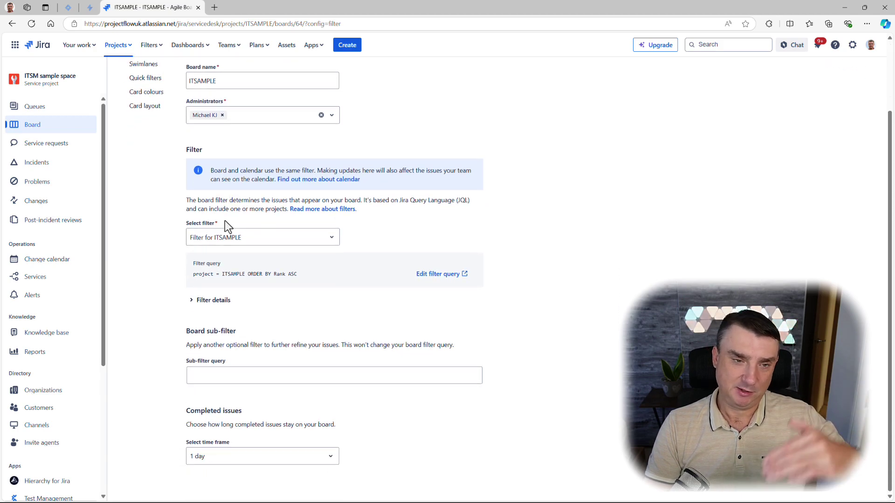
scroll(225, 220, "up", 3)
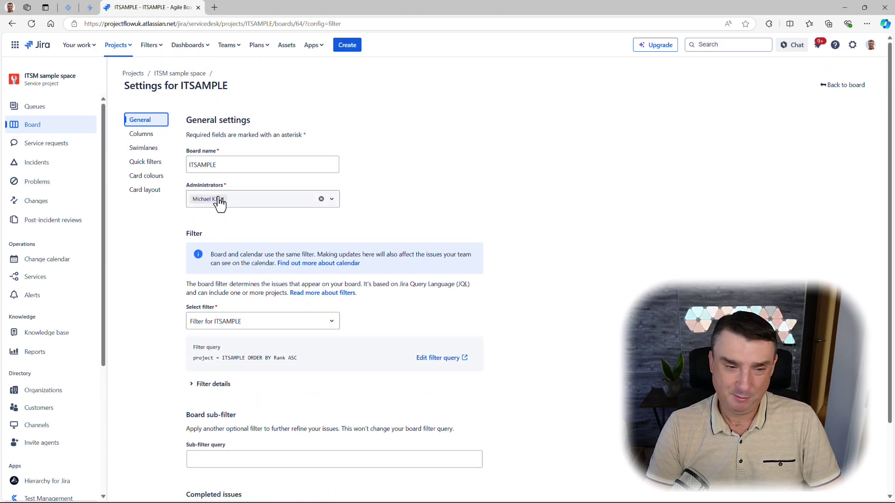
scroll(256, 298, "down", 3)
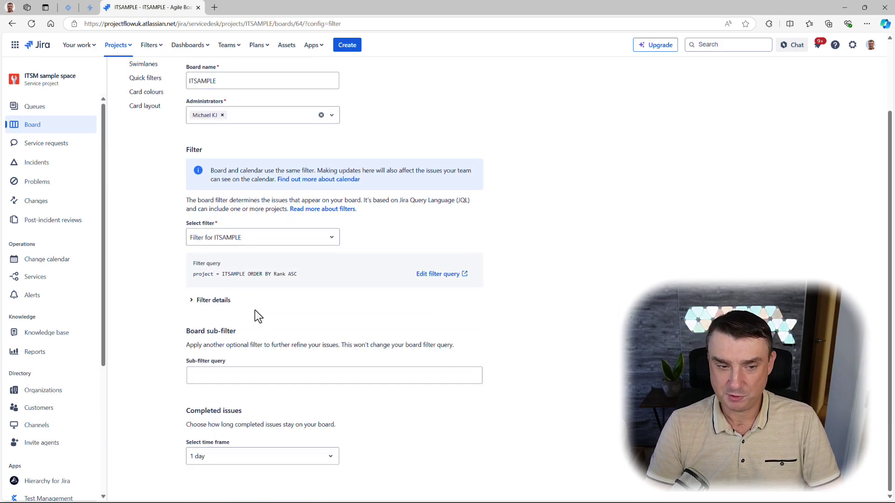
scroll(147, 200, "up", 3)
left_click(135, 136)
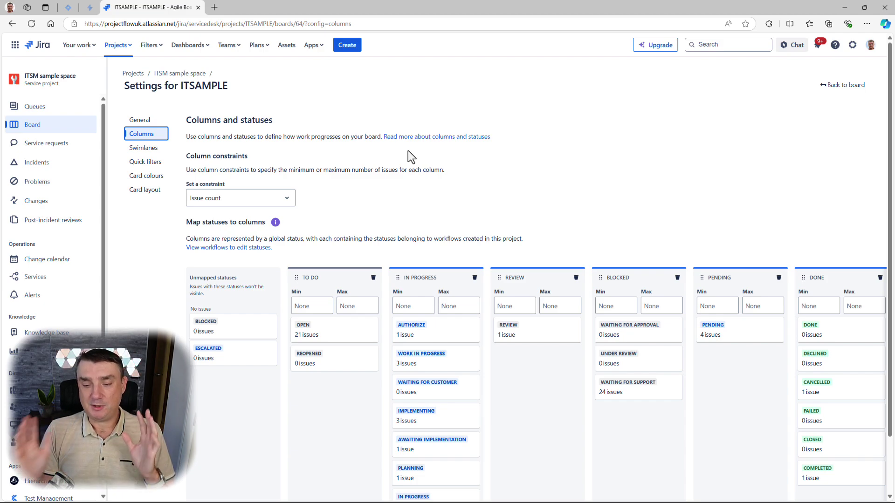
- Move WAITING FOR CUSTOMER into BLOCKED and FAILED from DONE into Unmapped statuses
scroll(421, 149, "down", 2)
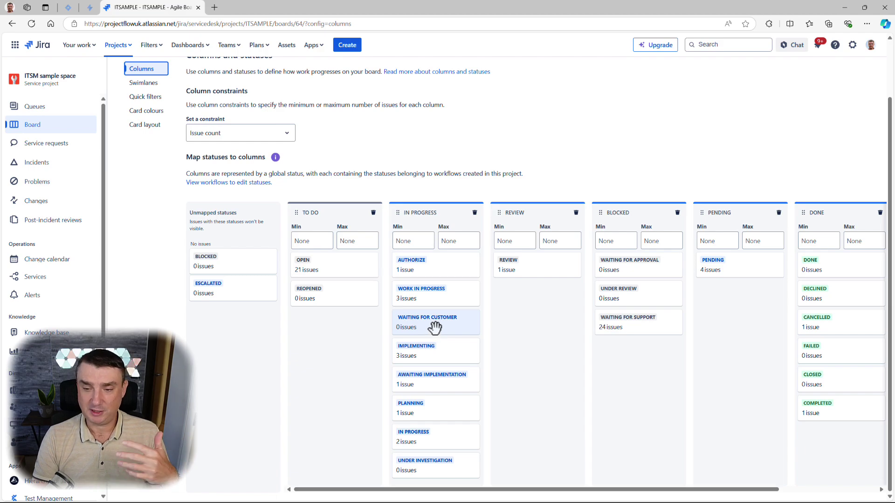
left_click_drag(476, 331, 630, 354)
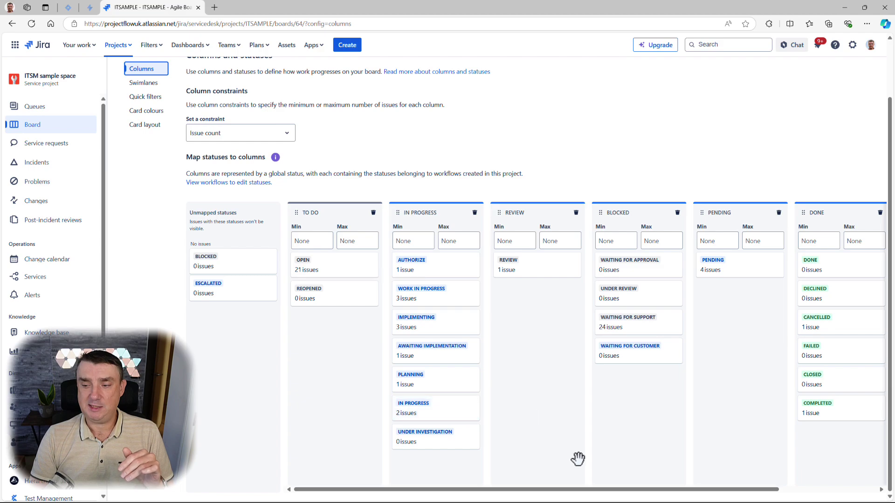
left_click_drag(821, 354, 240, 343)
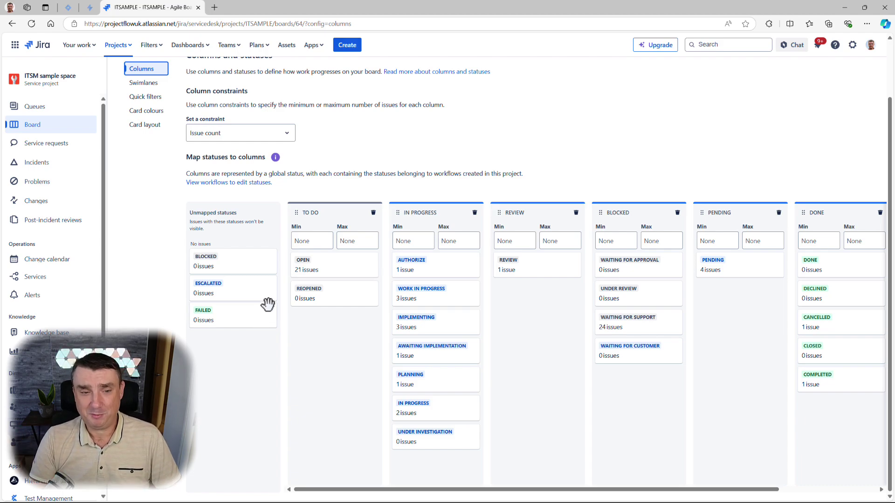
scroll(466, 224, "up", 2)
scroll(746, 396, "down", 2)
left_click_drag(737, 490, 836, 491)
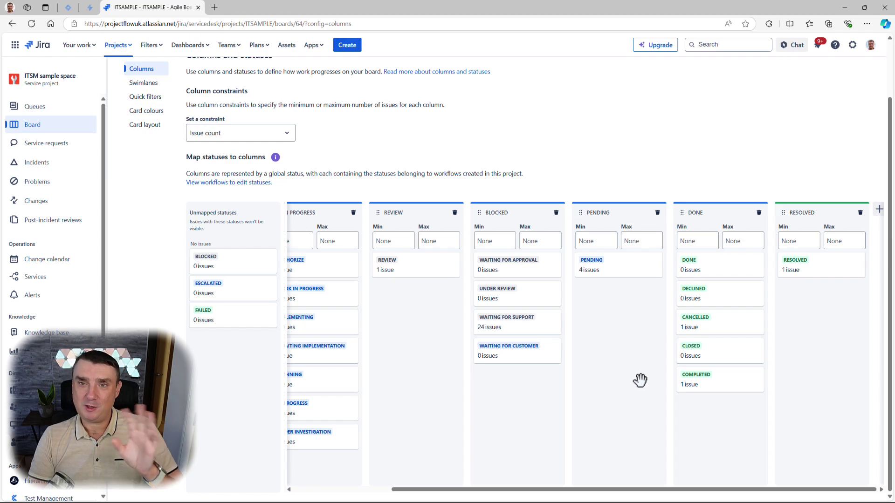
scroll(418, 273, "up", 2)
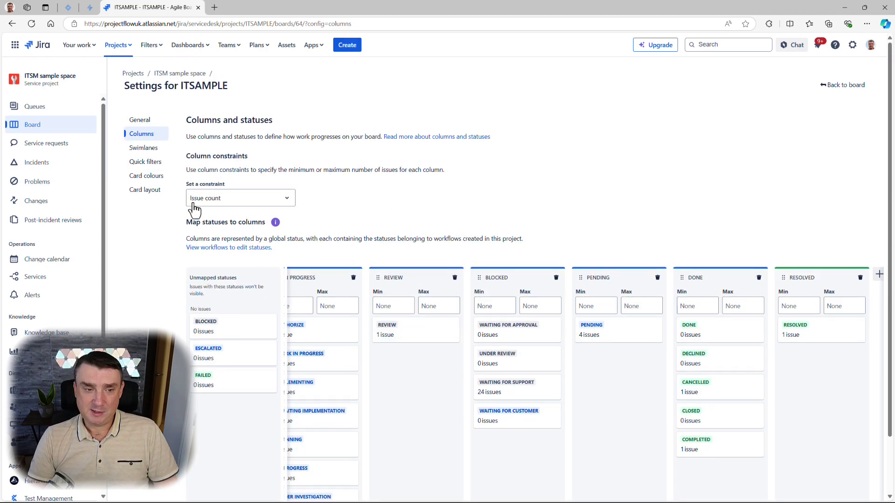
- In Card colours, set the colour method to Request type
left_click(143, 181)
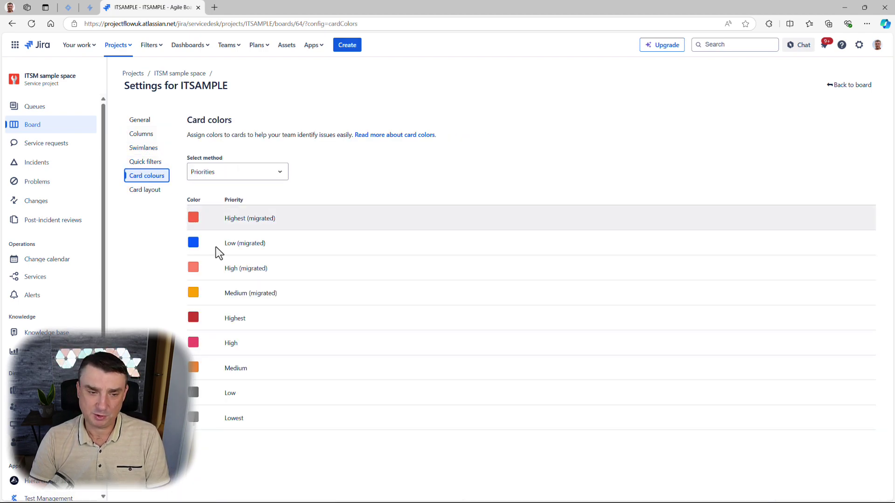
left_click(203, 174)
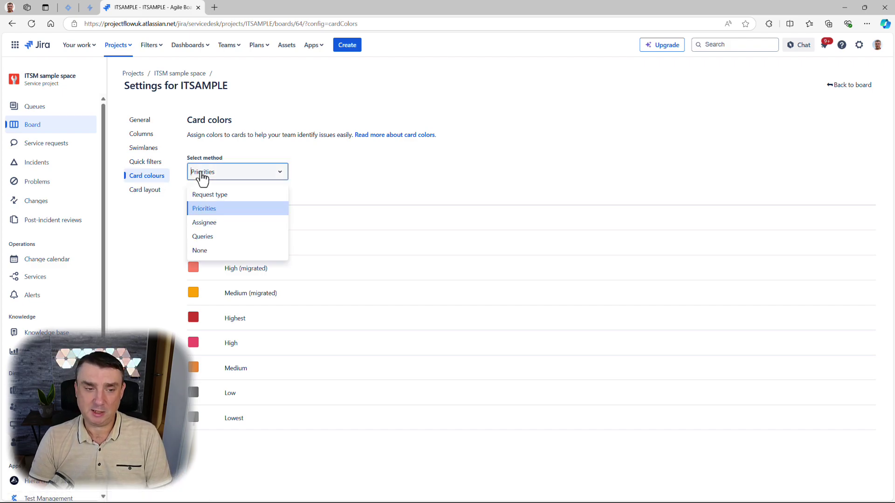
left_click(211, 205)
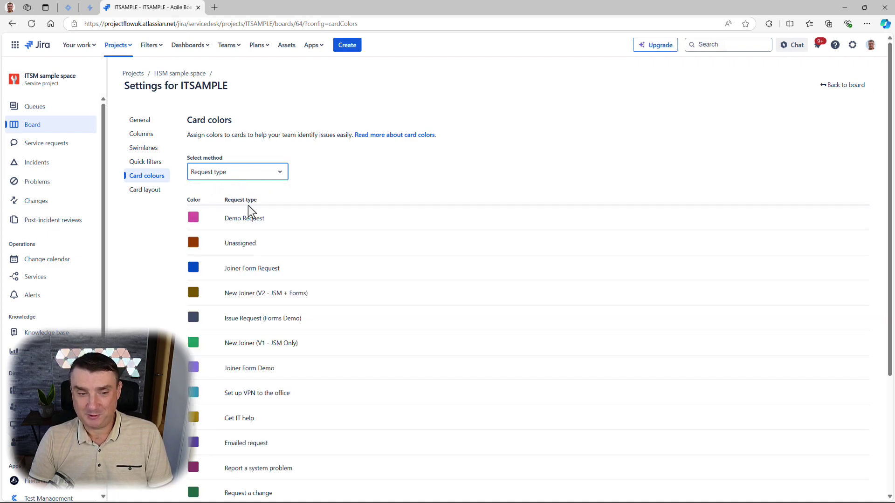
scroll(233, 298, "down", 3)
scroll(234, 299, "up", 3)
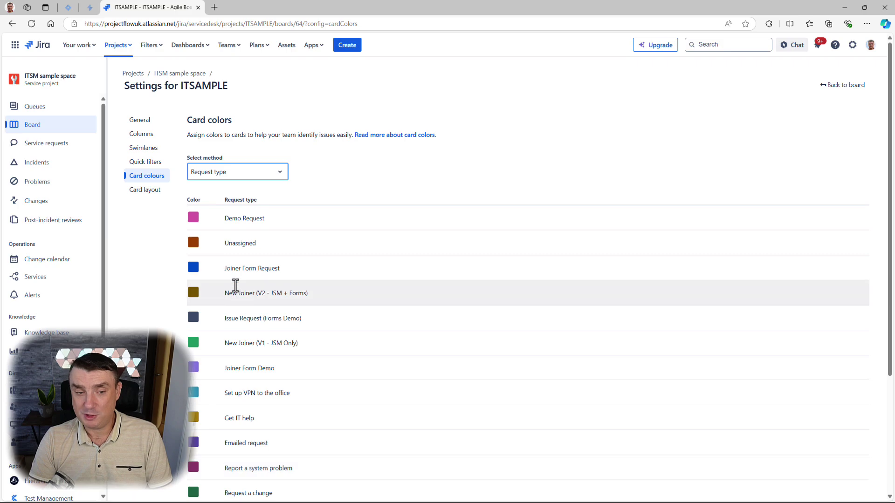
scroll(239, 306, "down", 2)
scroll(194, 216, "up", 2)
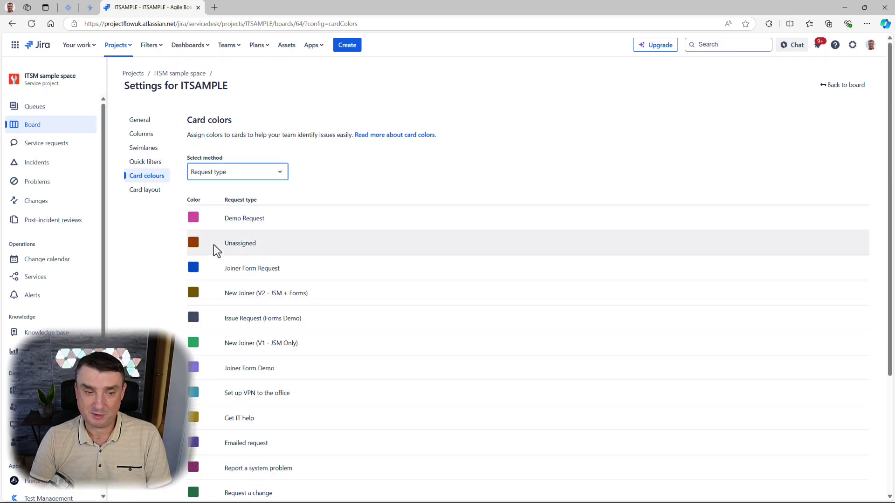
- Switch the card colour method to Assignee, then to Queries, and view Card layout
left_click(214, 173)
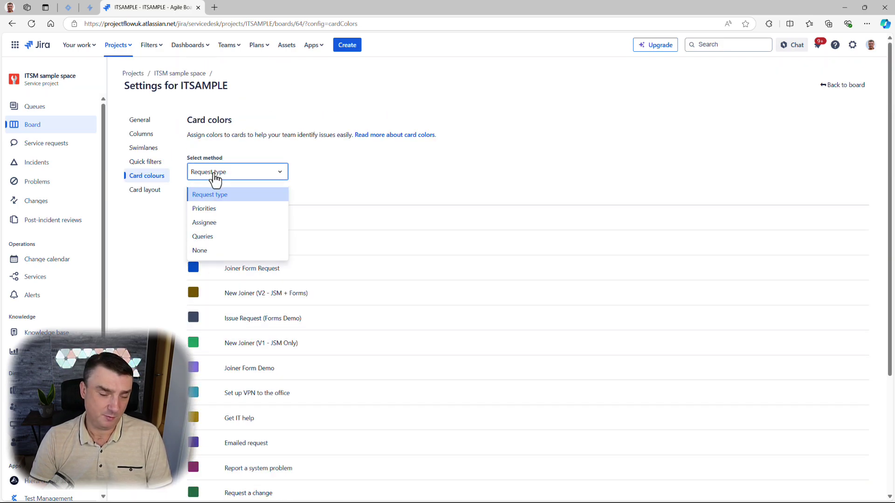
left_click(211, 222)
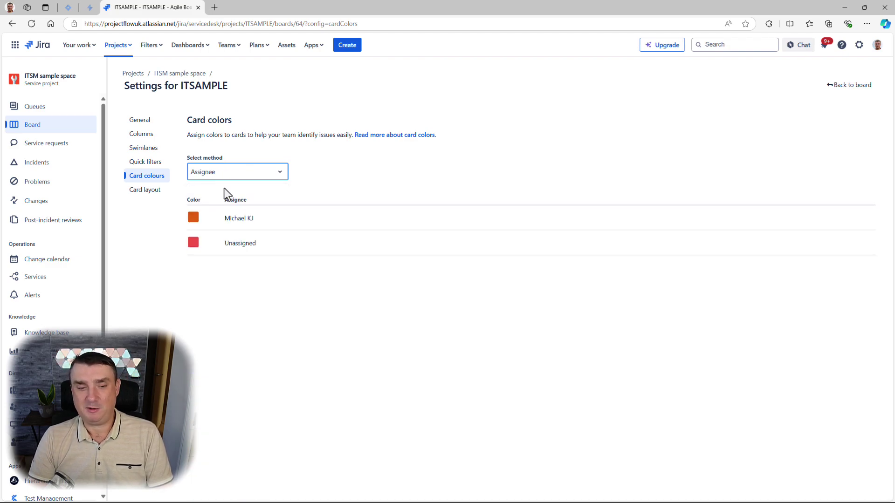
left_click(209, 175)
left_click(208, 237)
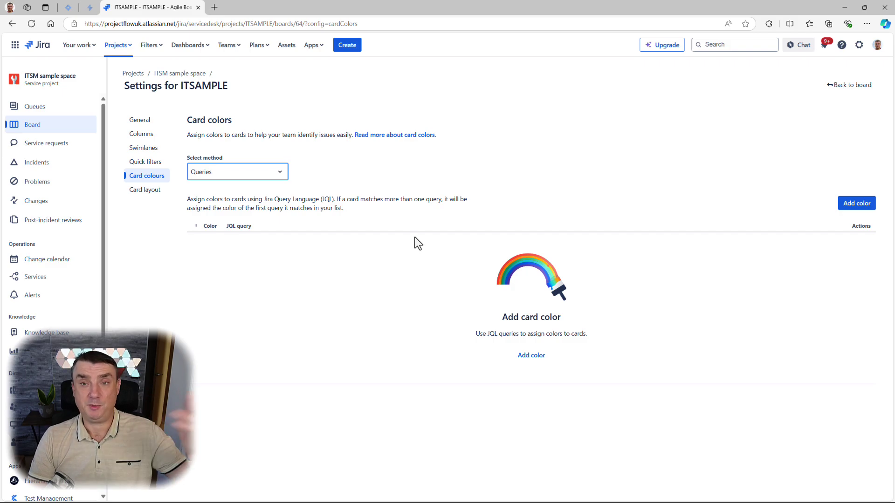
left_click(144, 195)
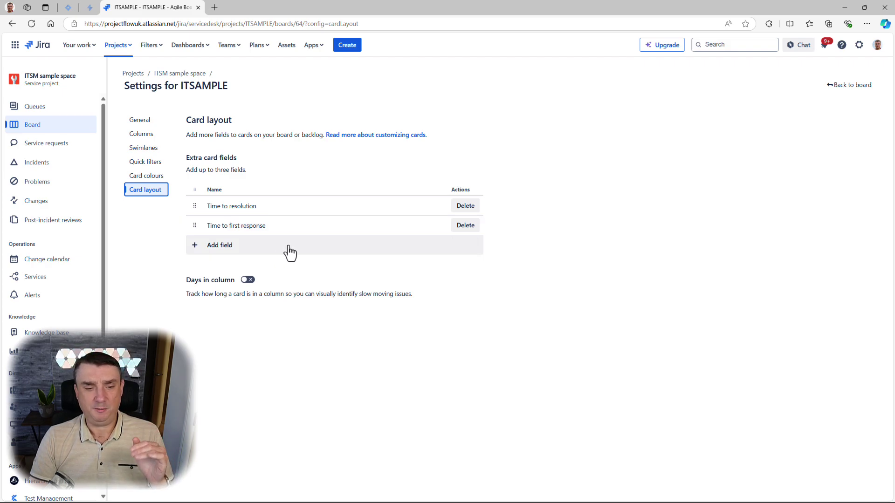
- Turn on Days in column and return to the ITSAMPLE board
left_click(247, 280)
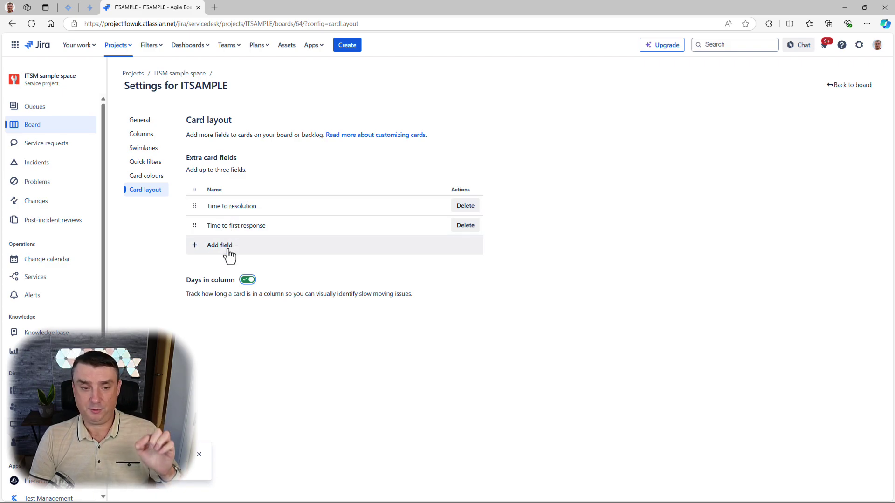
left_click(834, 85)
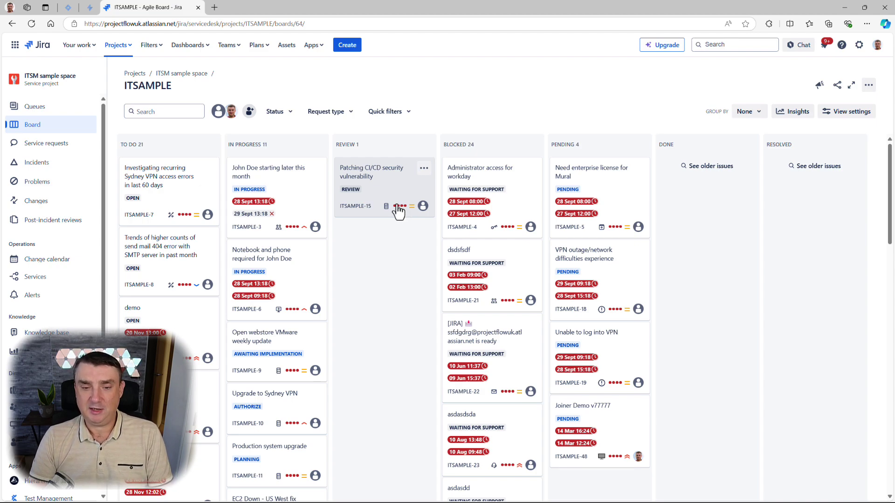
- Try moving ITSAMPLE-7, then filter the board's status to In Progress and Open
left_click_drag(166, 191, 175, 176)
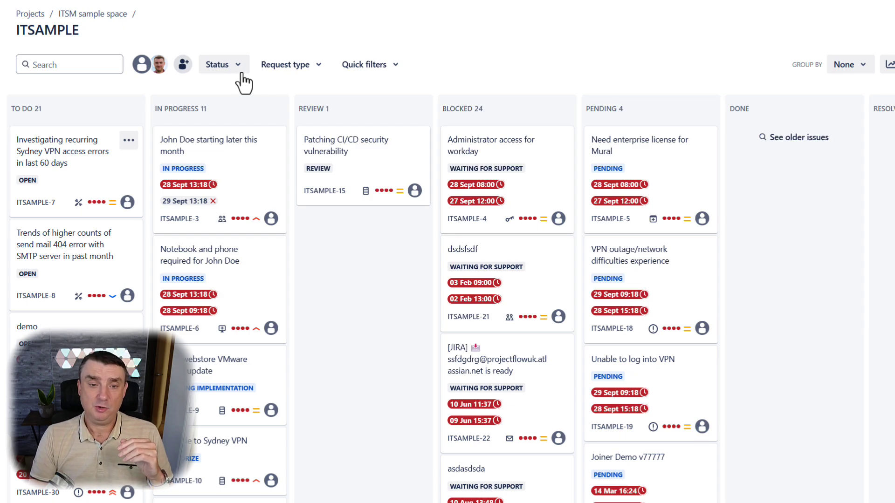
left_click(234, 69)
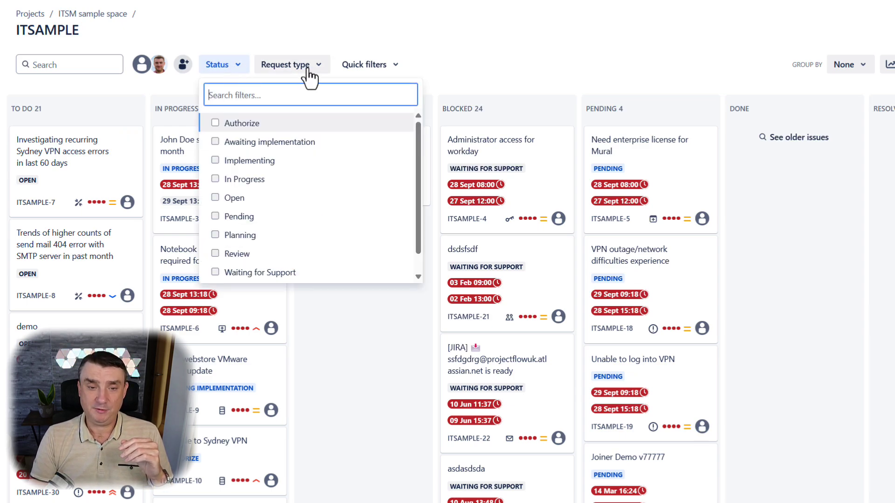
left_click(256, 75)
left_click(237, 74)
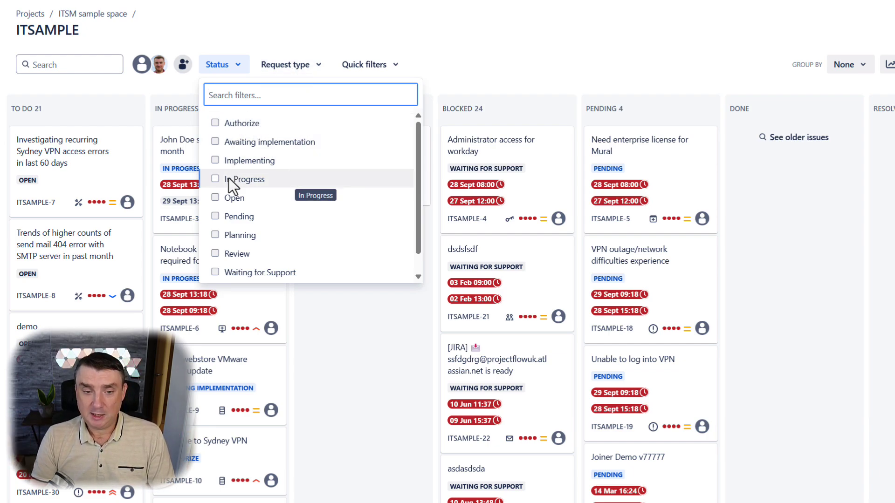
left_click(215, 198)
left_click(215, 179)
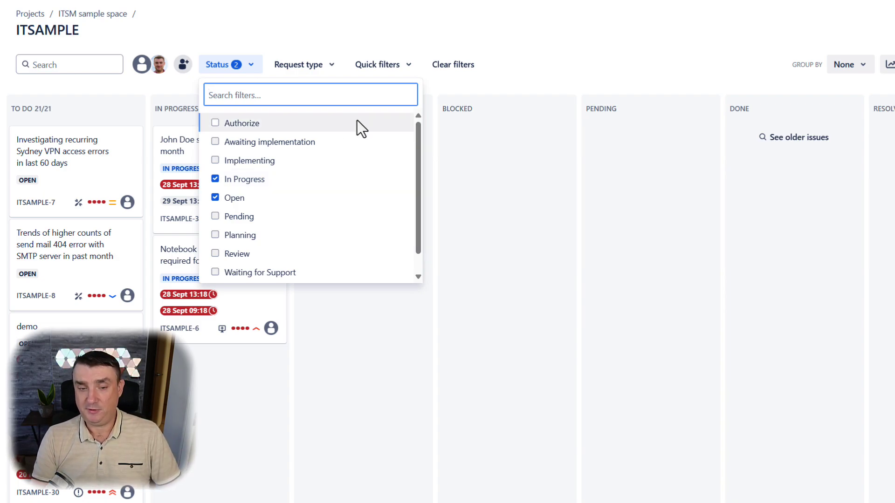
- Filter the board's request type to Get IT help and Investigate a problem
left_click(325, 22)
left_click(313, 70)
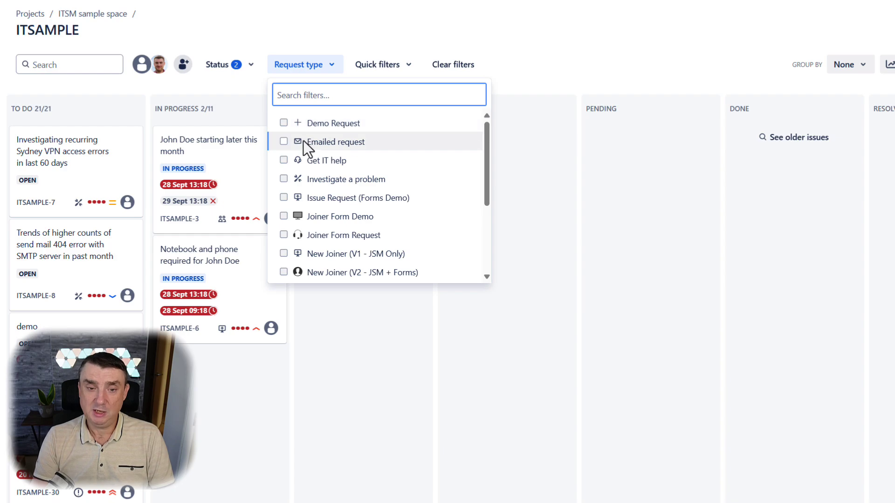
left_click(284, 161)
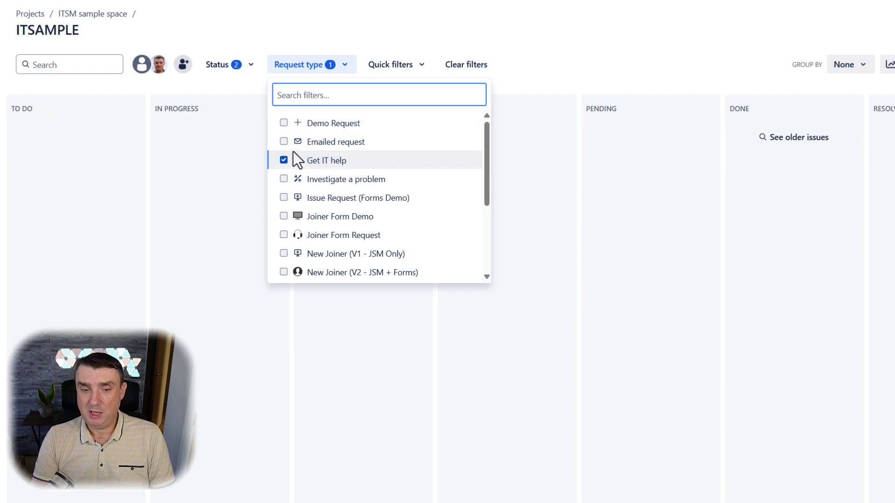
left_click(285, 179)
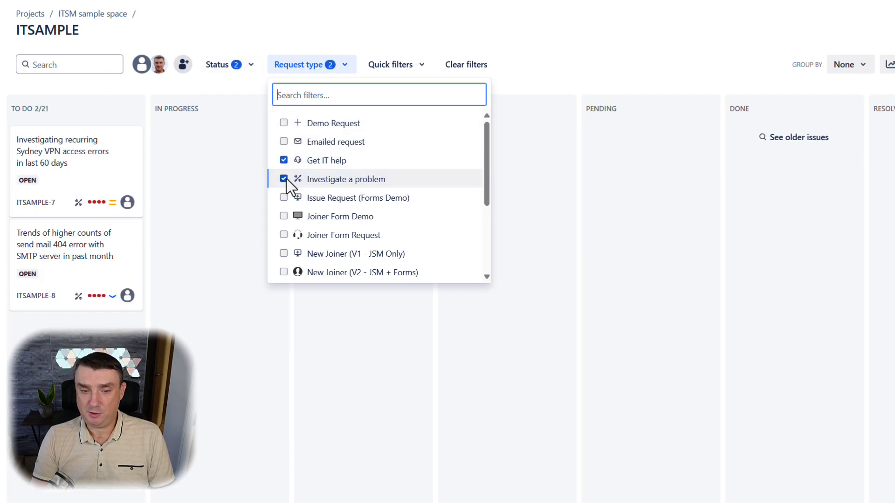
- Clear In Progress and Open from the status filter
left_click(248, 67)
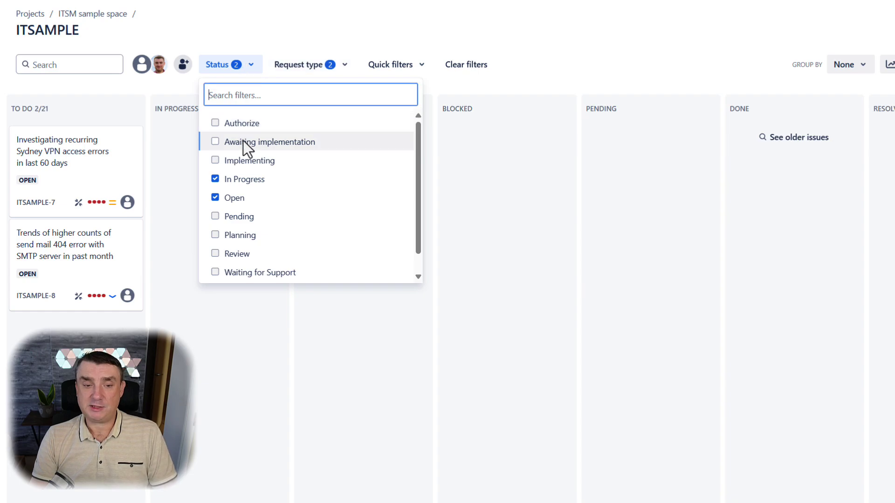
left_click(216, 178)
left_click(215, 198)
left_click(239, 32)
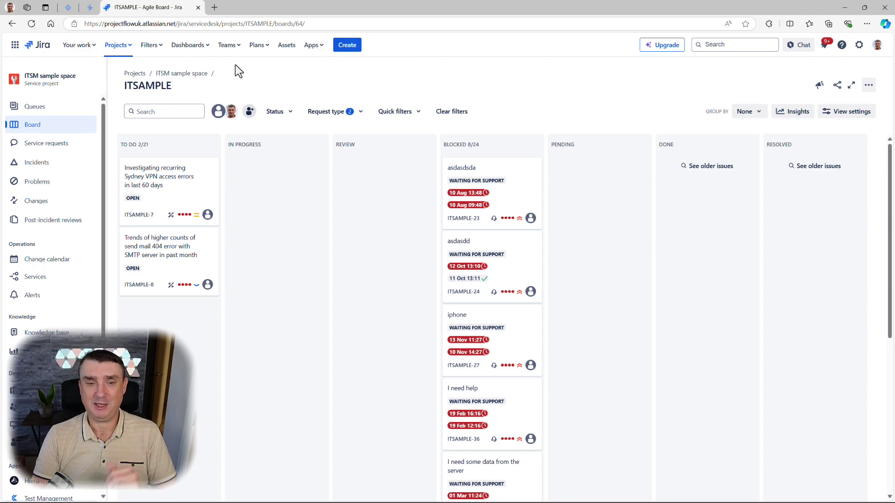
- Reload the board and turn on Show quick filters
left_click(41, 129)
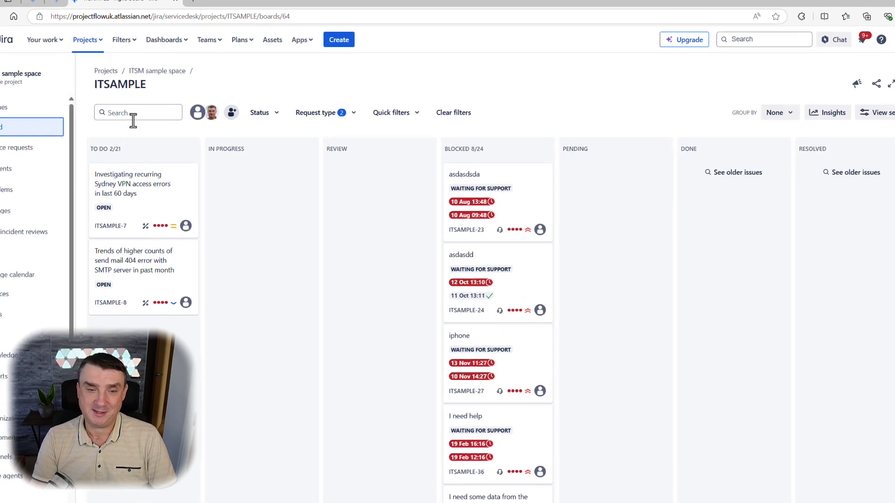
left_click(274, 127)
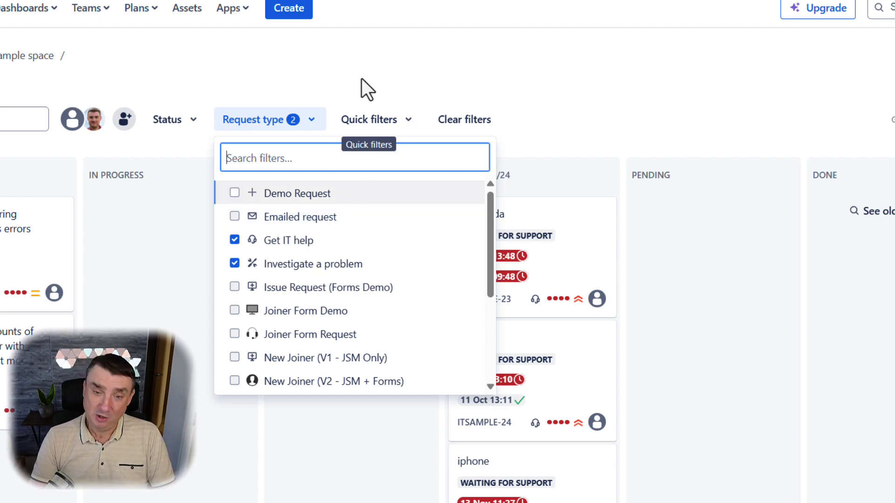
left_click(390, 125)
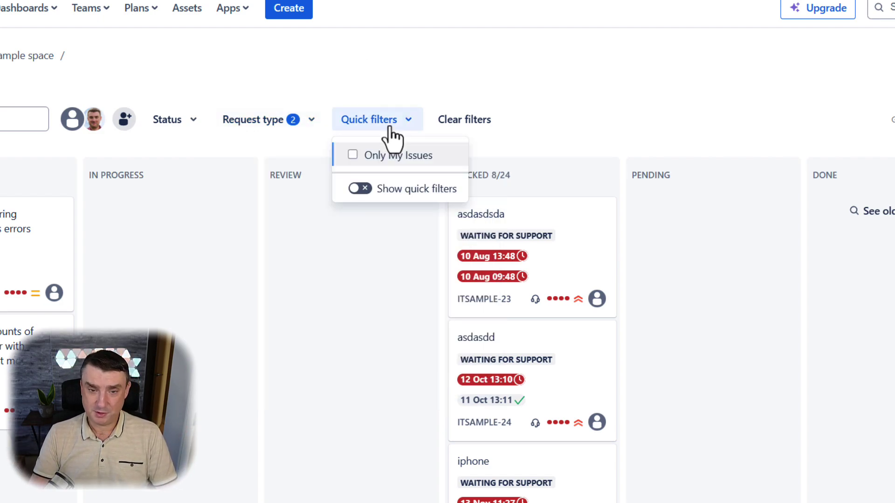
left_click(361, 188)
left_click(353, 65)
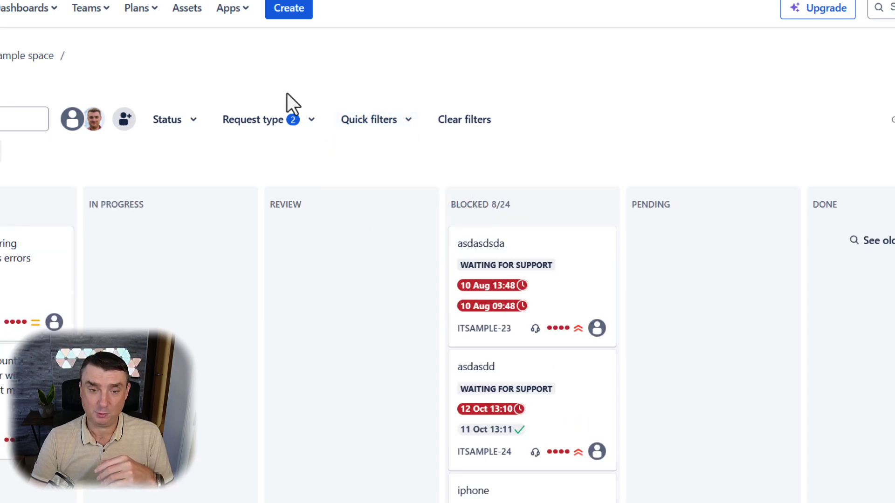
- Review the Status and Request type filter lists, then reload the page
left_click(194, 122)
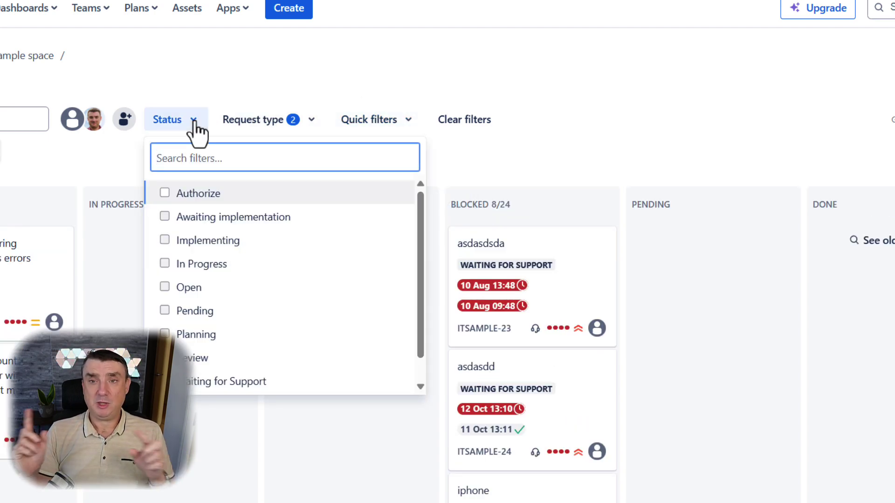
left_click(266, 119)
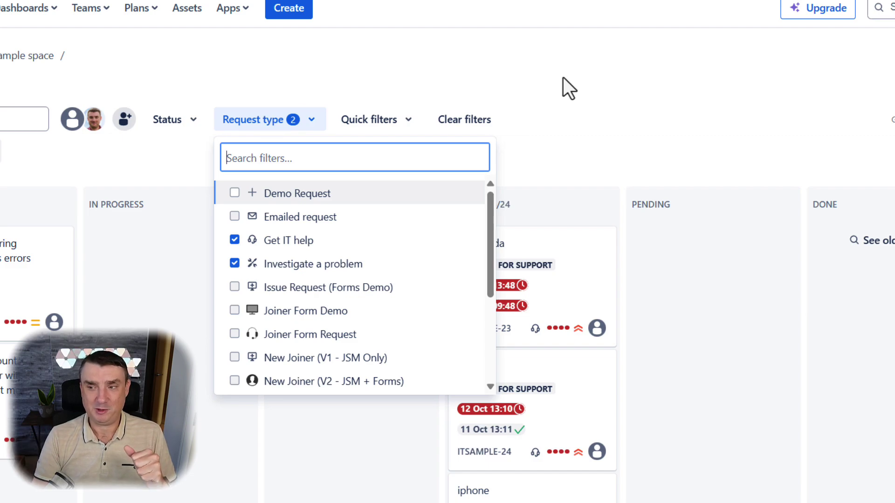
key("Escape")
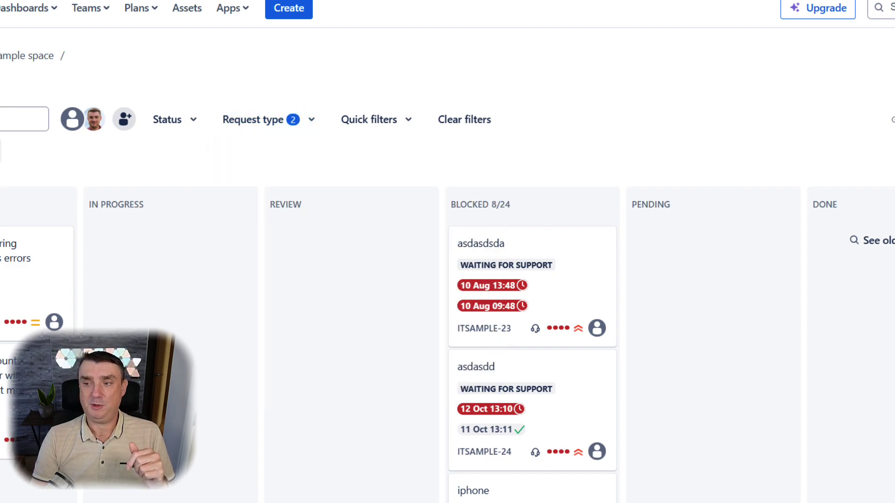
key("F5")
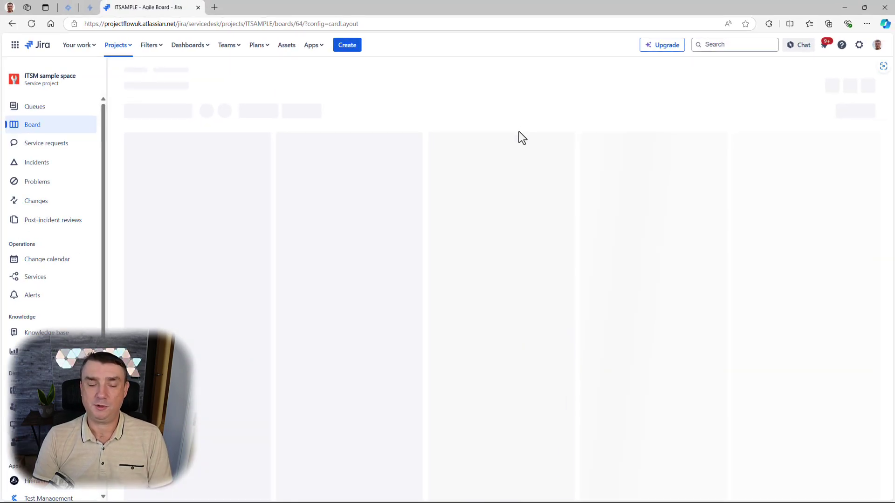
- Start a new quick filter in board settings' Quick filters, then discard it unsaved
key("F5")
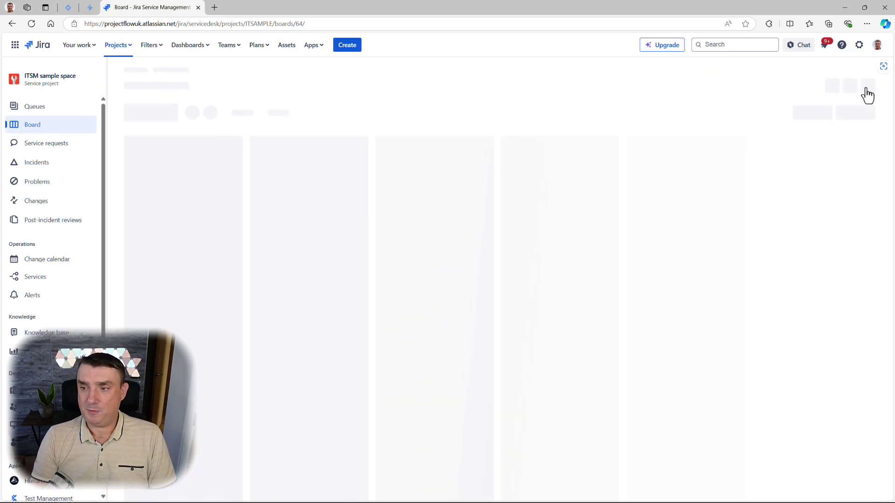
left_click(839, 108)
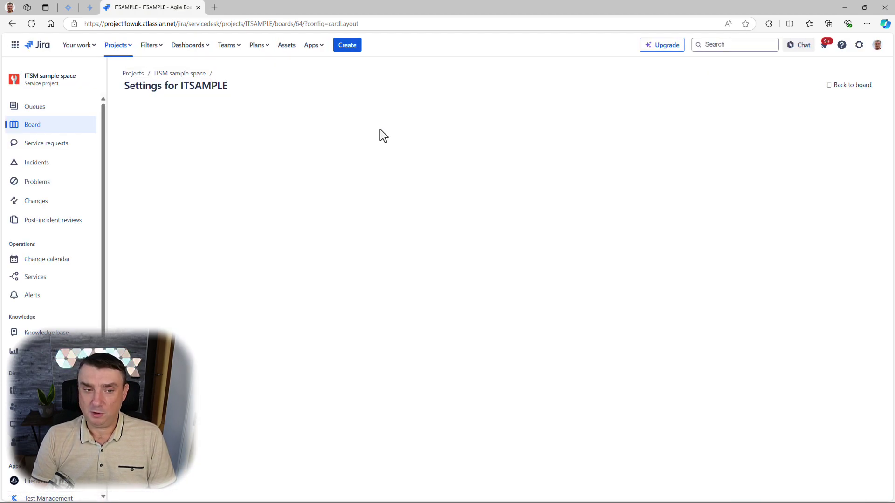
left_click(146, 164)
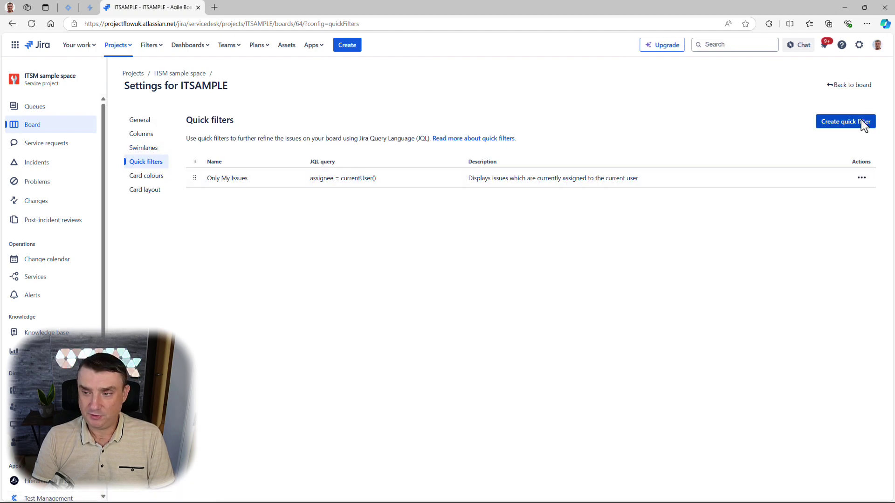
left_click(859, 121)
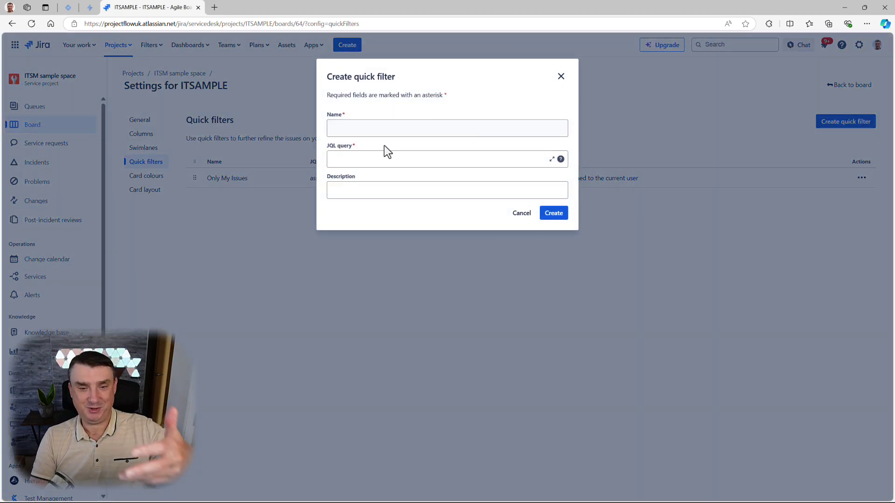
left_click(379, 161)
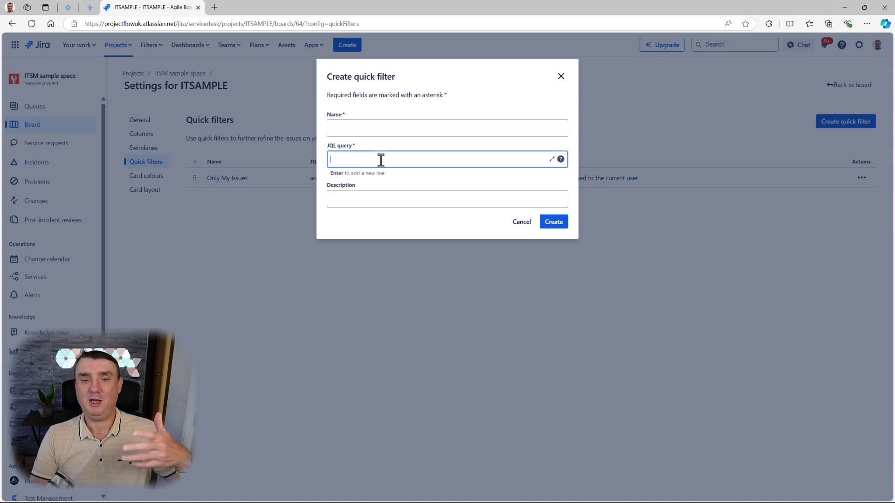
left_click(562, 75)
- Review the swimlane grouping methods in board settings, then return to the board
left_click(142, 148)
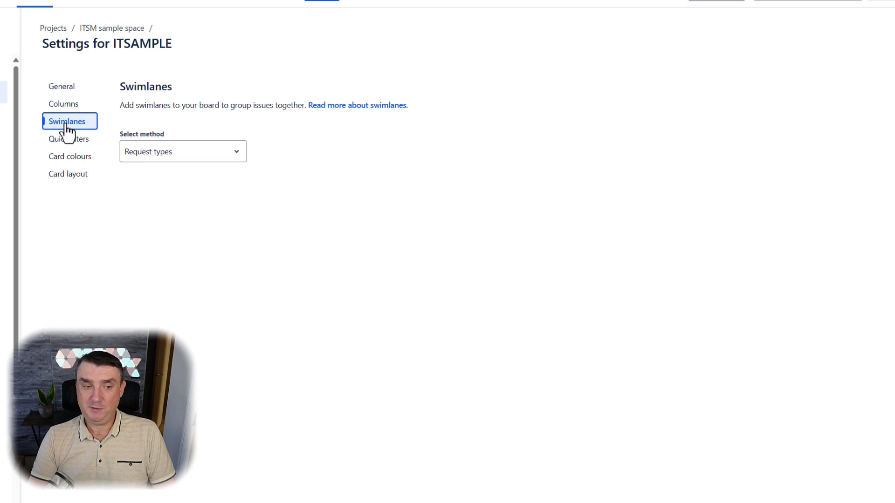
left_click(151, 148)
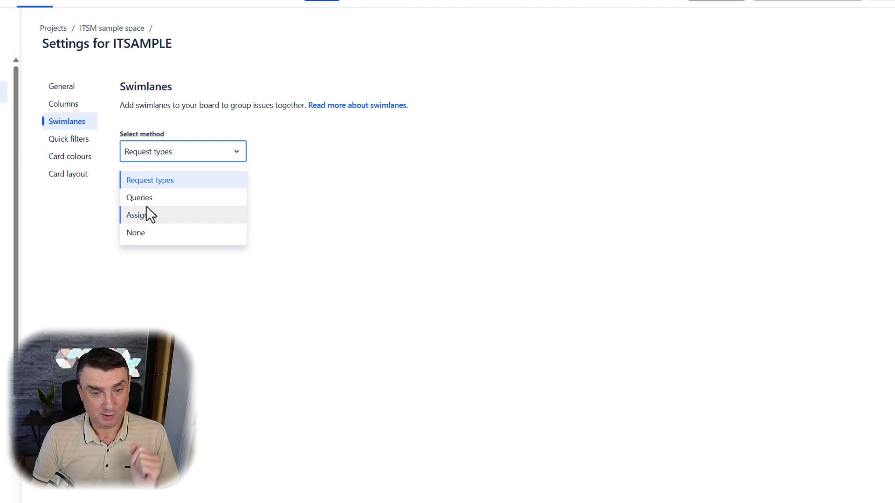
left_click(850, 84)
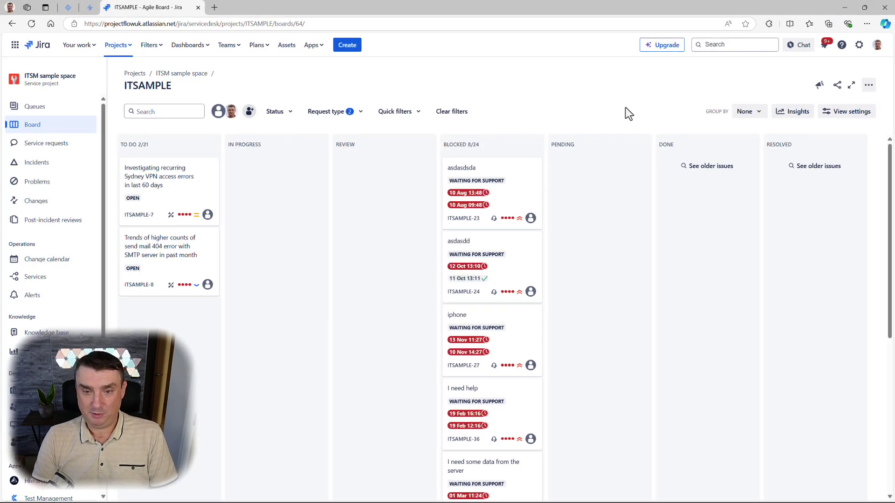
- Group the board by Request type, scroll the swimlanes, and check the request type filter
left_click(751, 113)
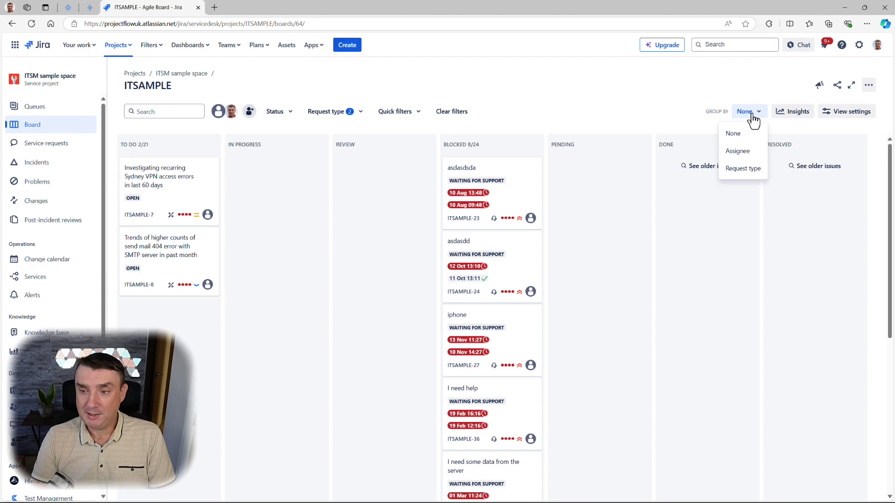
left_click(737, 170)
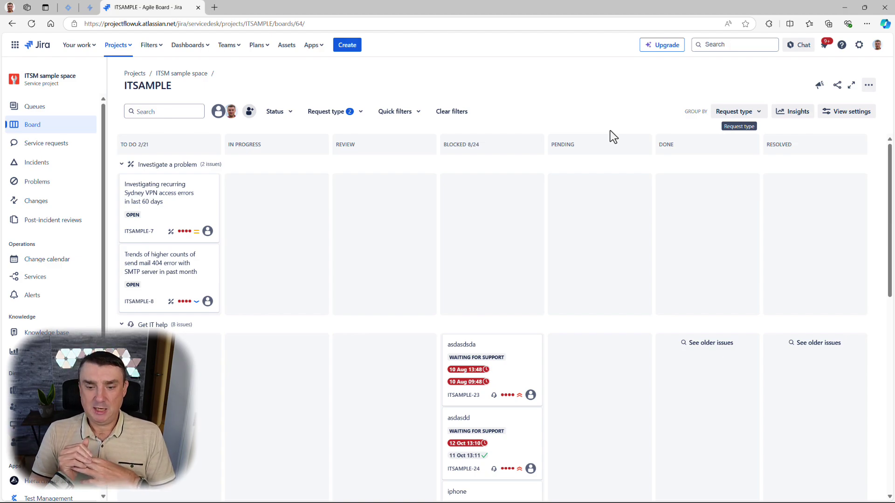
scroll(458, 189, "down", 4)
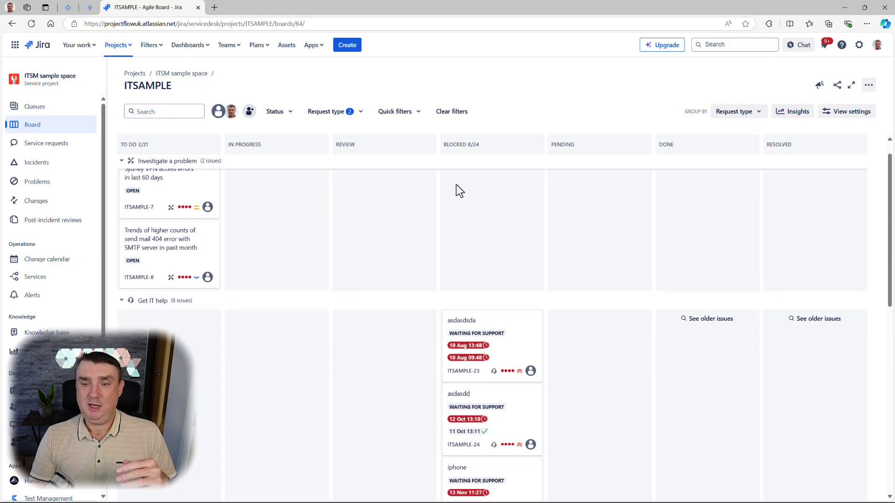
scroll(457, 189, "down", 3)
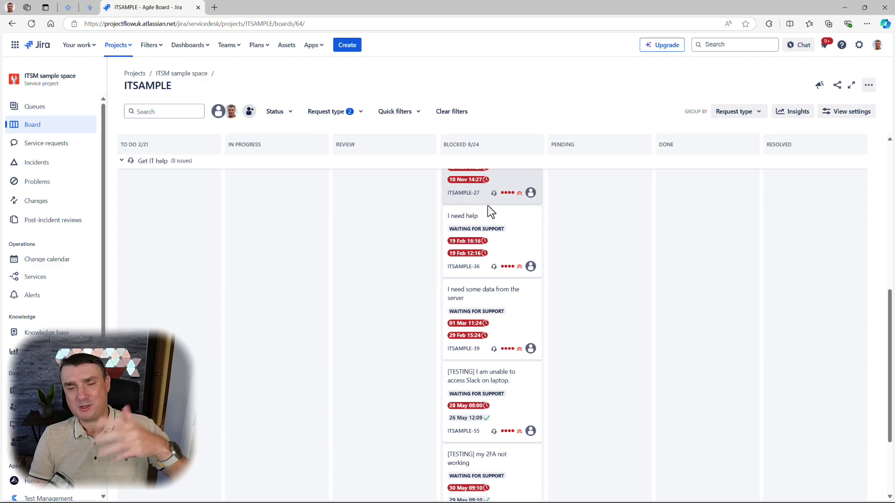
scroll(499, 212, "down", 2)
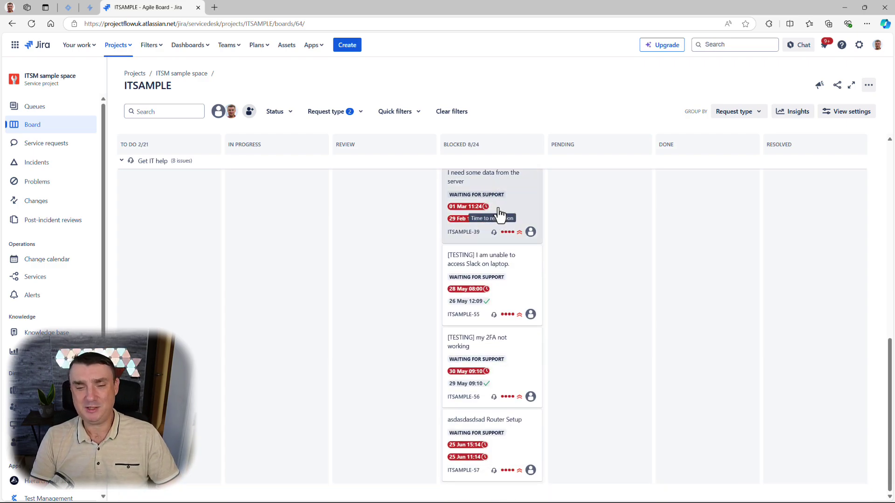
scroll(500, 213, "up", 4)
scroll(498, 209, "up", 5)
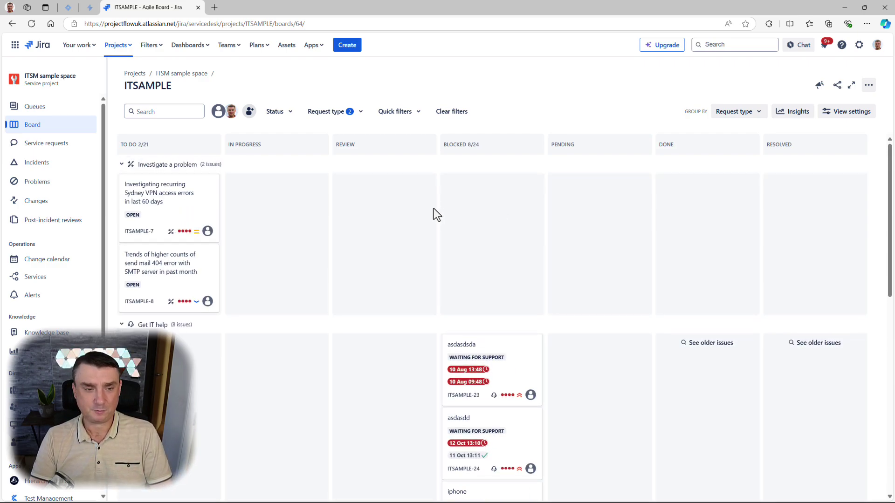
left_click(364, 115)
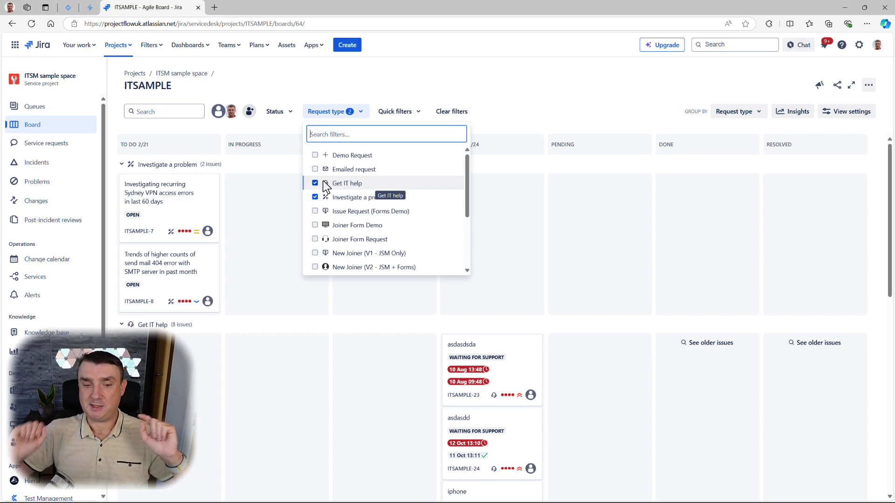
left_click(391, 68)
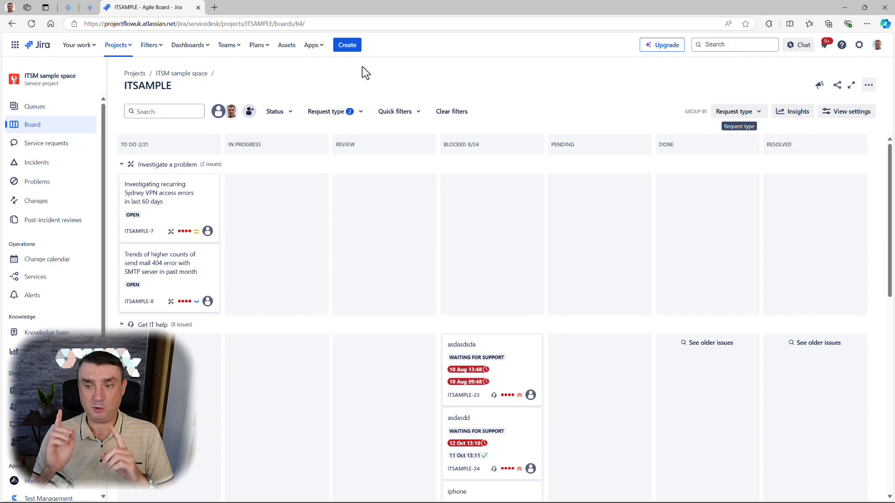
- Reload the ITSAMPLE board and check its Request type and Quick filters dropdowns
key("F5")
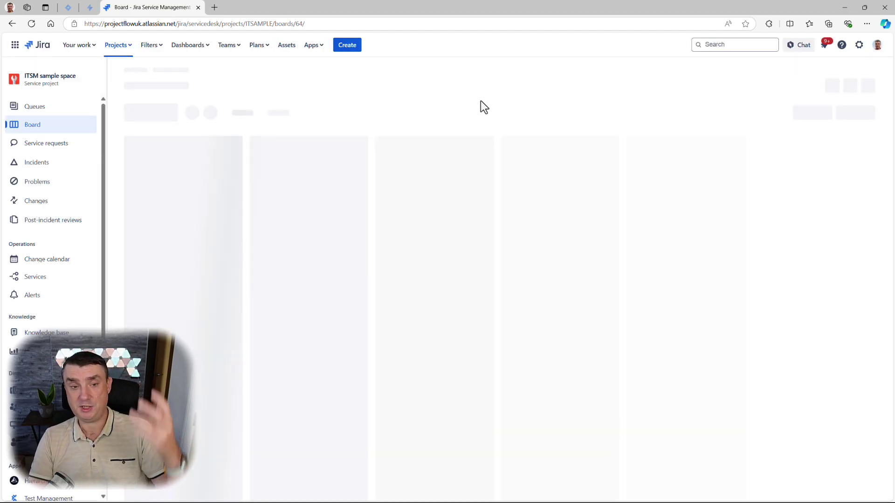
left_click(328, 117)
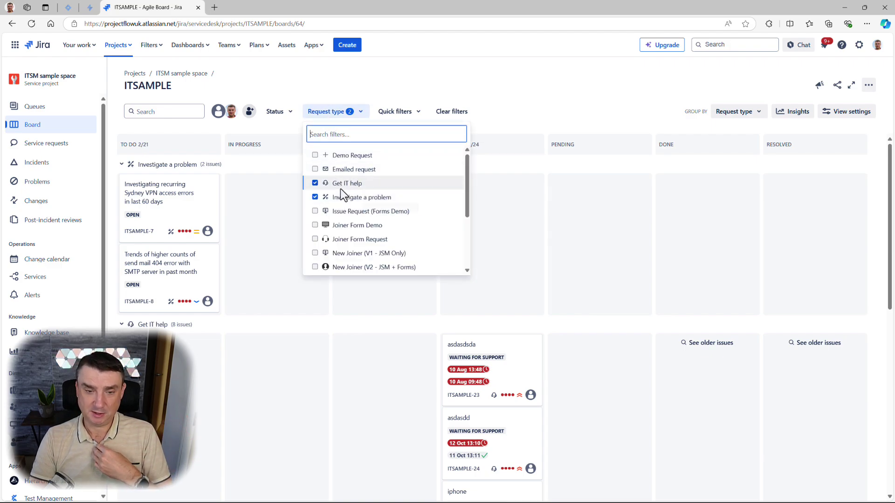
left_click(405, 120)
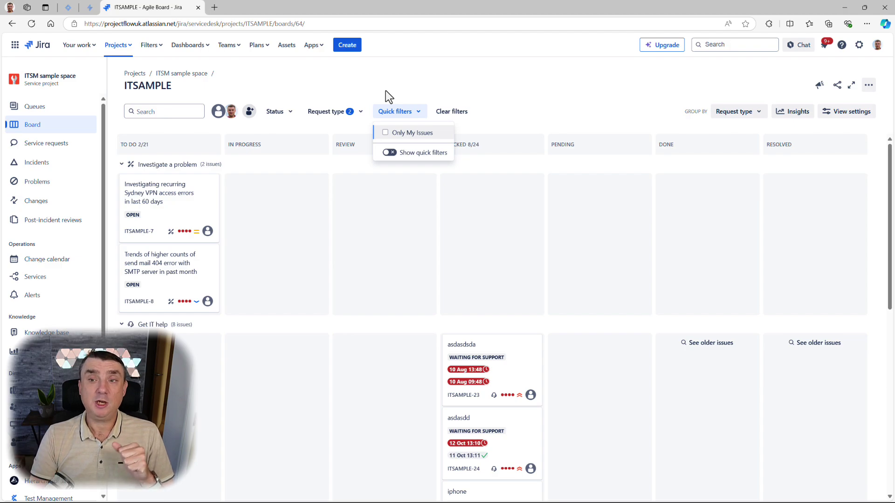
- Close the quick filters list and go to the board's Configure board settings
left_click(734, 87)
left_click(869, 84)
left_click(841, 112)
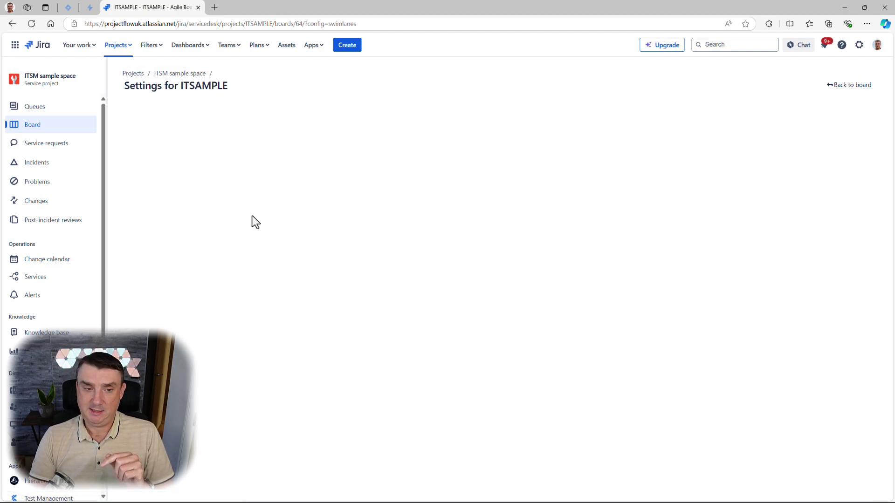
- View General settings showing filter project = ITSAMPLE ORDER BY Rank ASC, then bring up Projects
left_click(142, 121)
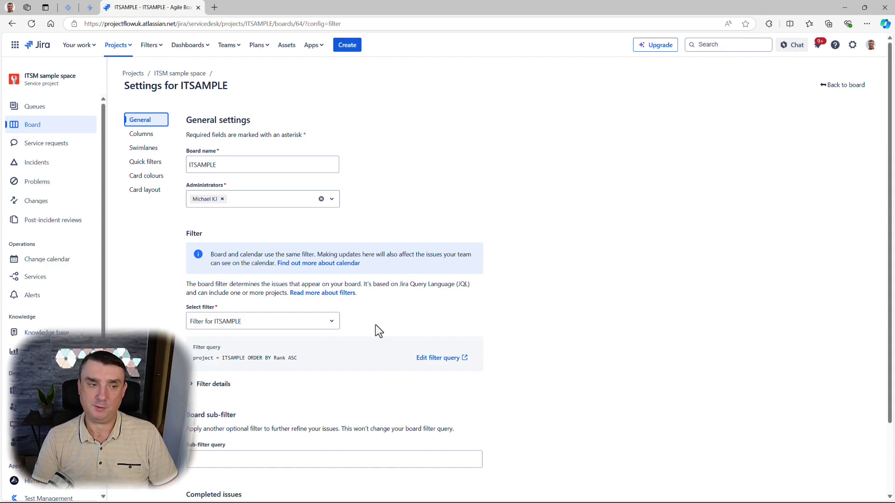
left_click(124, 47)
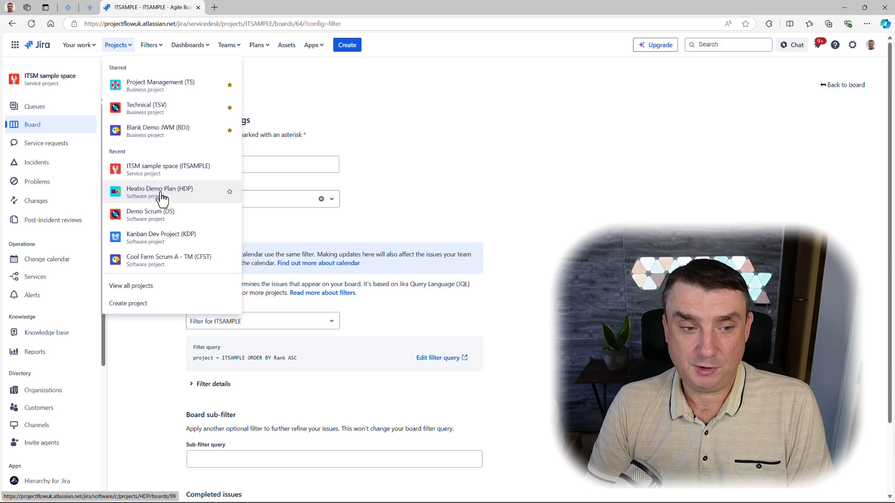
- Switch to the Demo Scrum (DS) project's ITSM Demo Kanban board
left_click(161, 215)
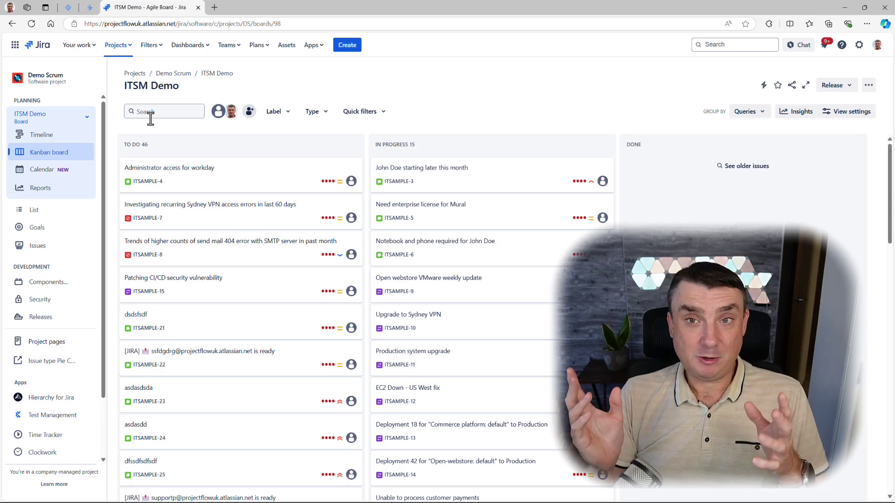
left_click(87, 119)
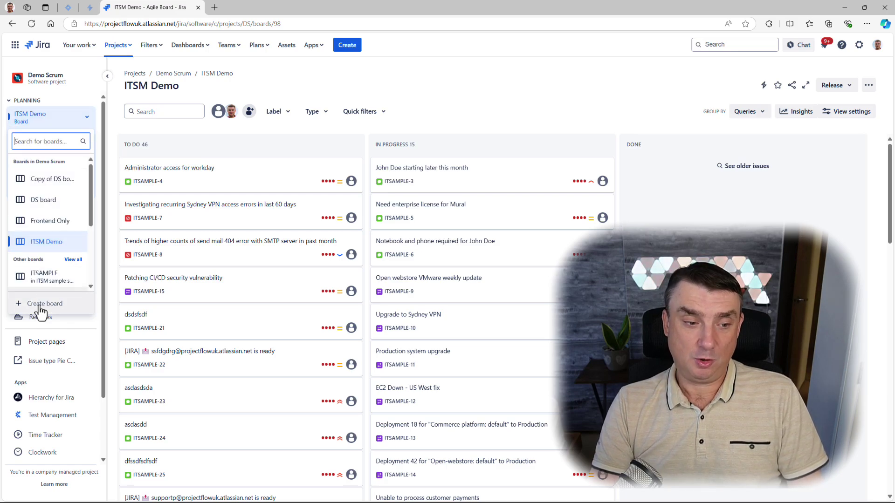
left_click(42, 301)
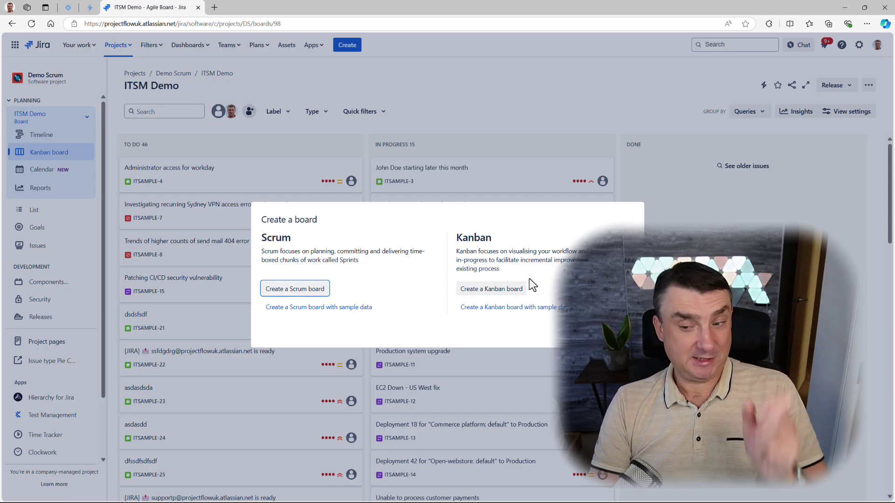
left_click(301, 174)
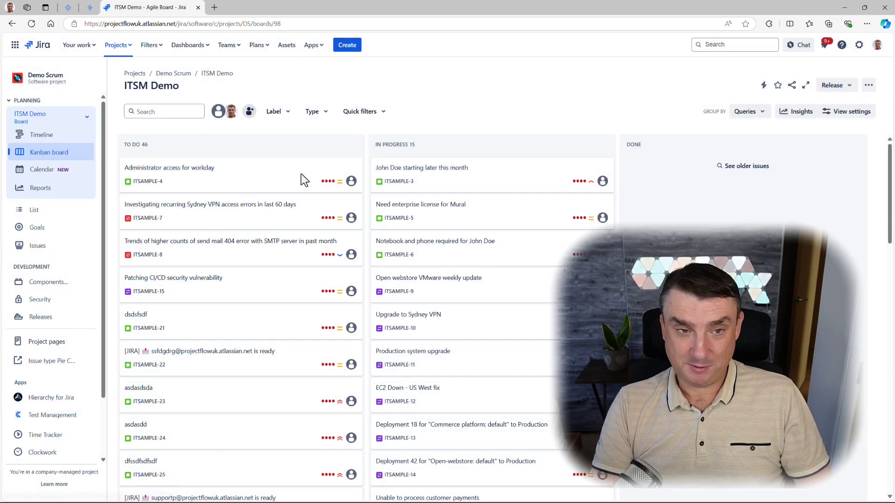
- Switch to the ITSM sample space (ITSAMPLE) service project from the Projects list
left_click(115, 45)
left_click(163, 189)
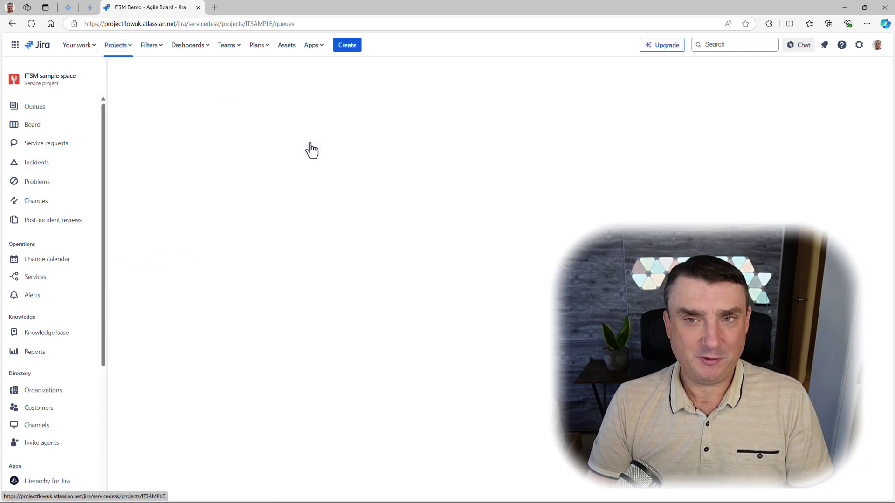